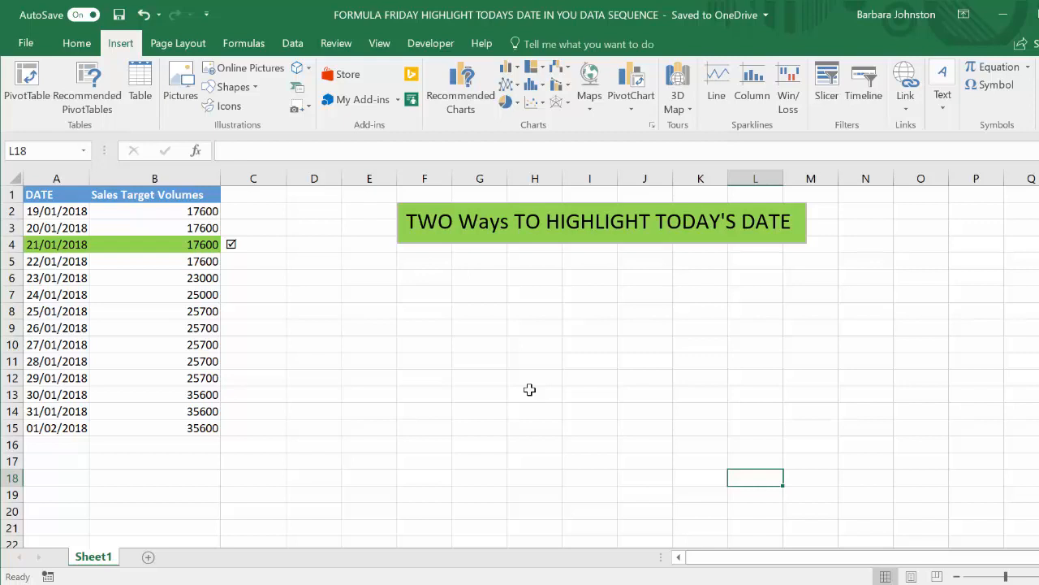
# Examine the finished example: the highlighted 21/01/2018 row and the tick symbol beside it in C4
pyautogui.click(90, 247)
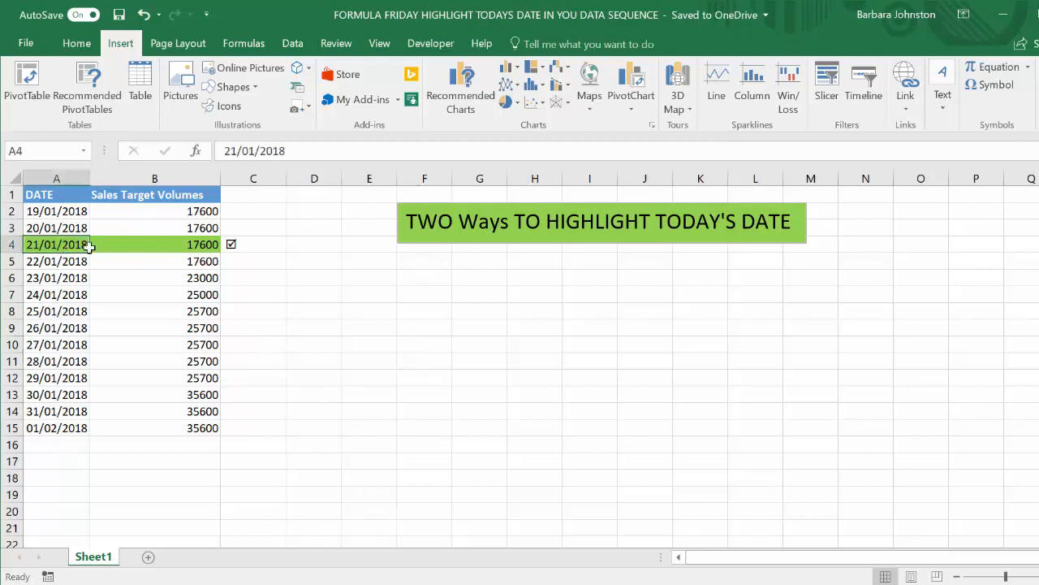
pyautogui.moveTo(90, 247); pyautogui.dragTo(167, 247)
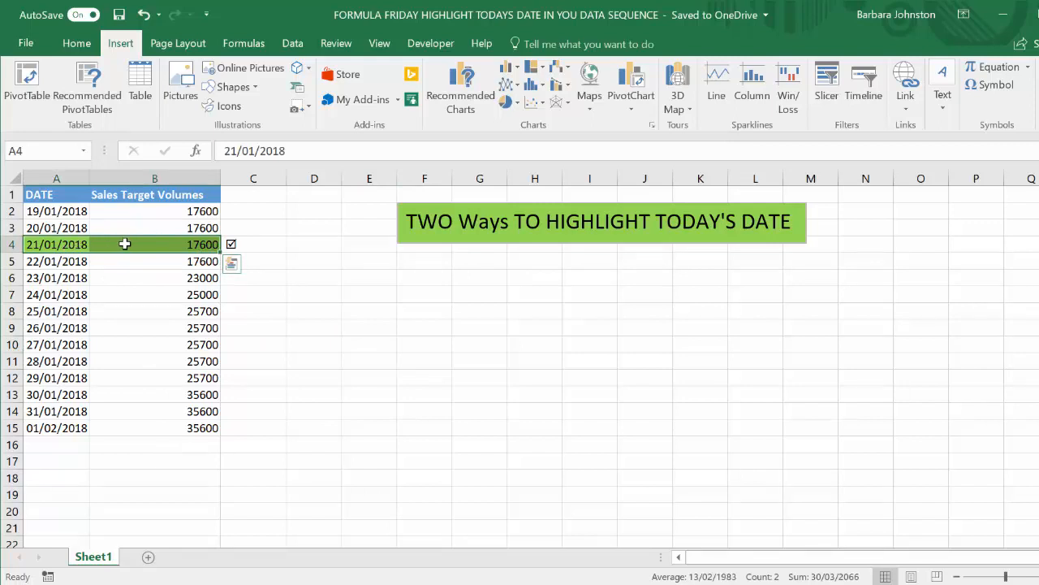
pyautogui.click(274, 246)
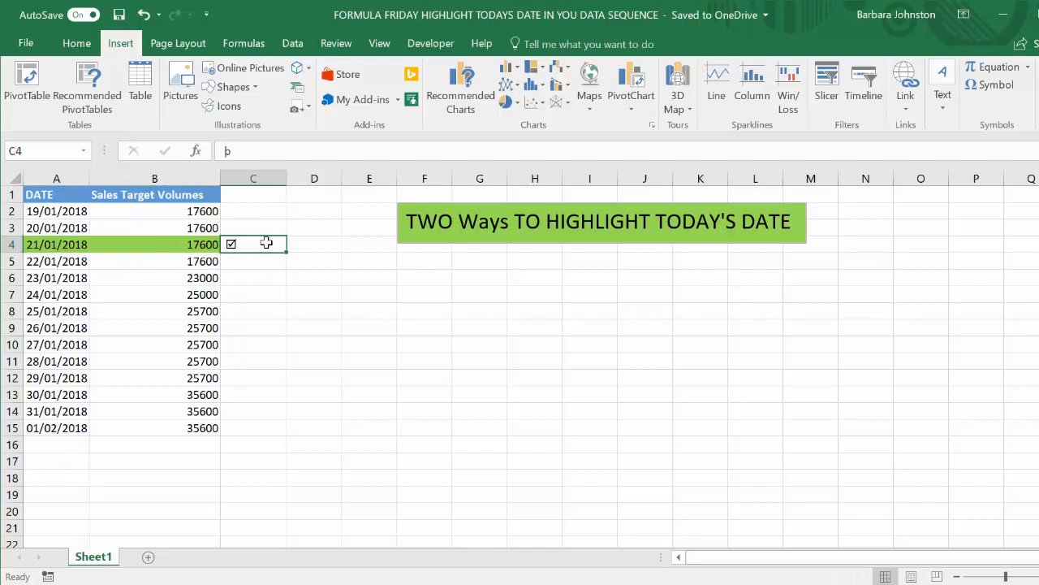
pyautogui.moveTo(75, 242); pyautogui.dragTo(107, 243)
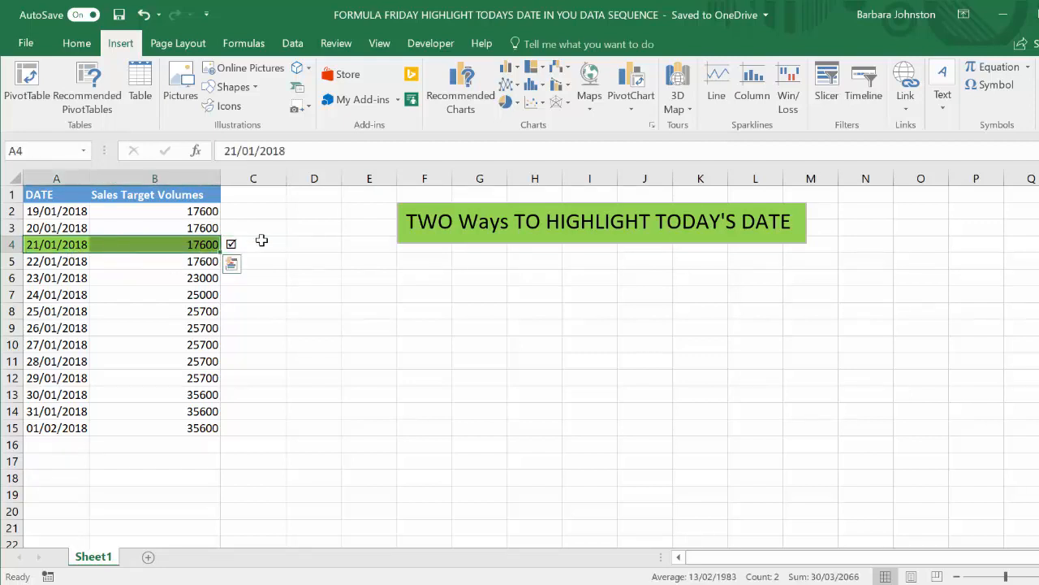
pyautogui.click(272, 243)
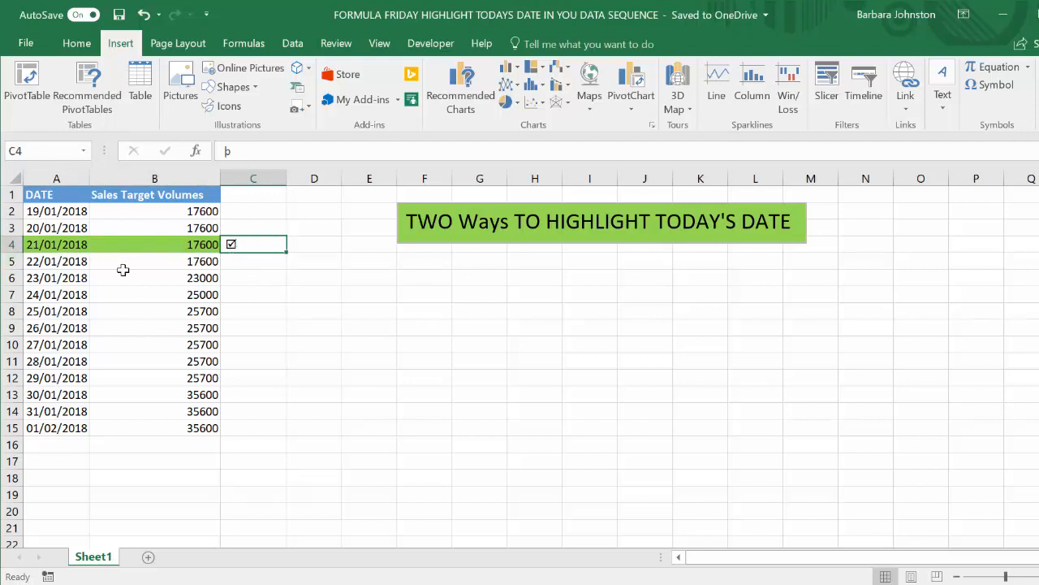
pyautogui.click(73, 245)
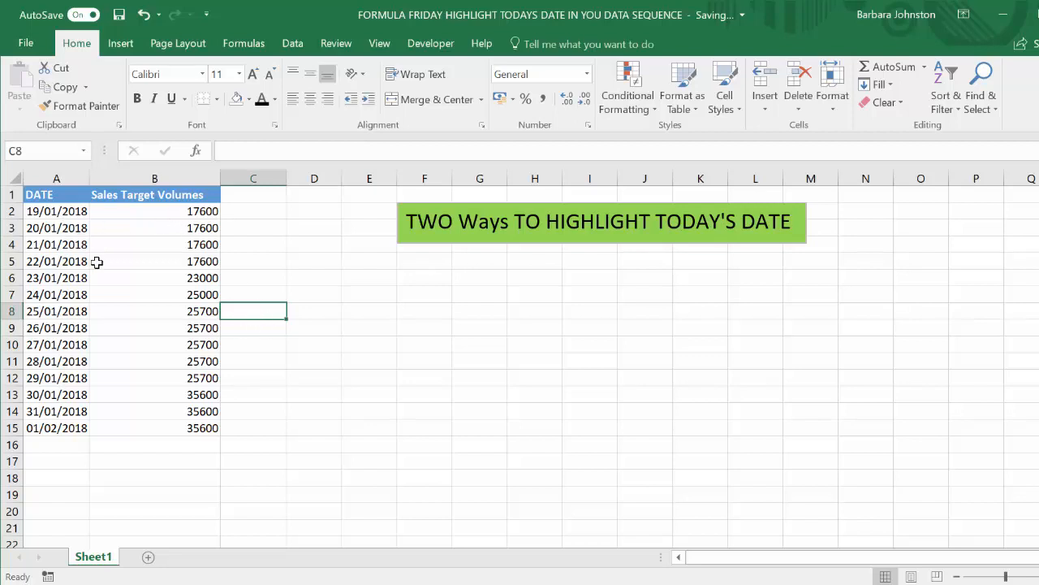
# Create a formula-based conditional formatting rule for A1:B15 that compares the date column with TODAY
pyautogui.moveTo(72, 197); pyautogui.dragTo(157, 435)
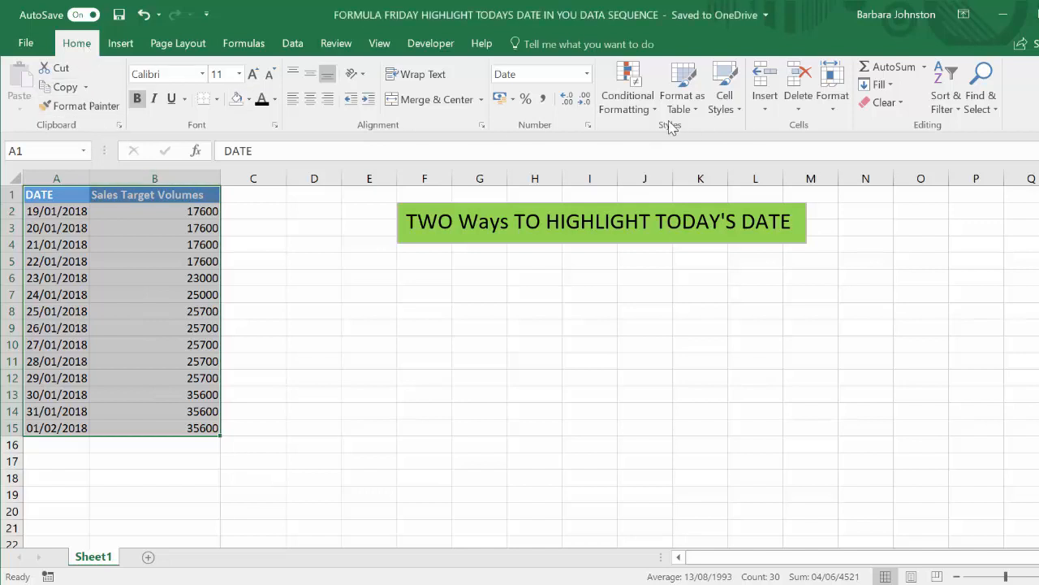
pyautogui.click(641, 108)
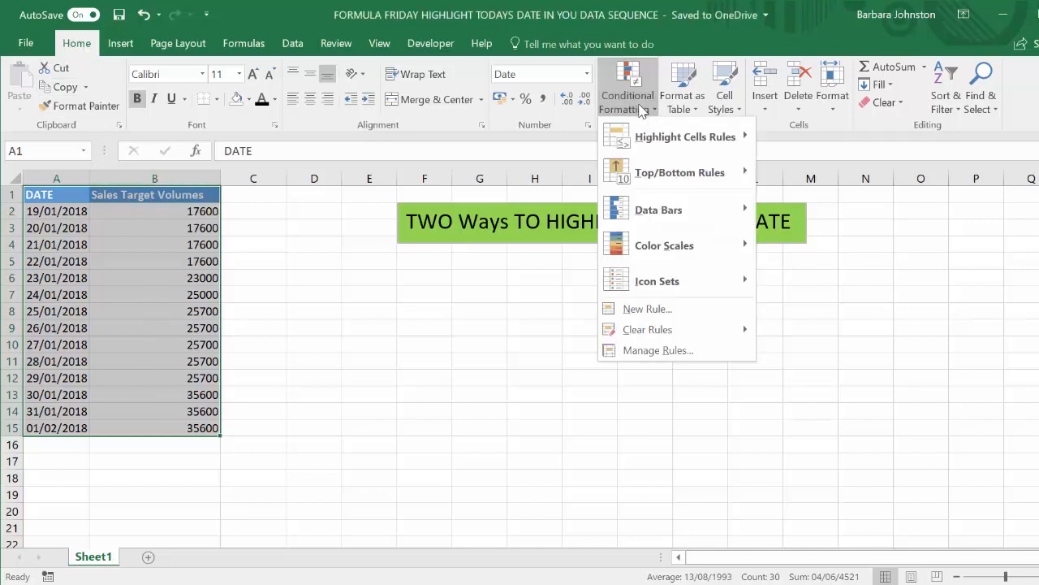
pyautogui.click(704, 308)
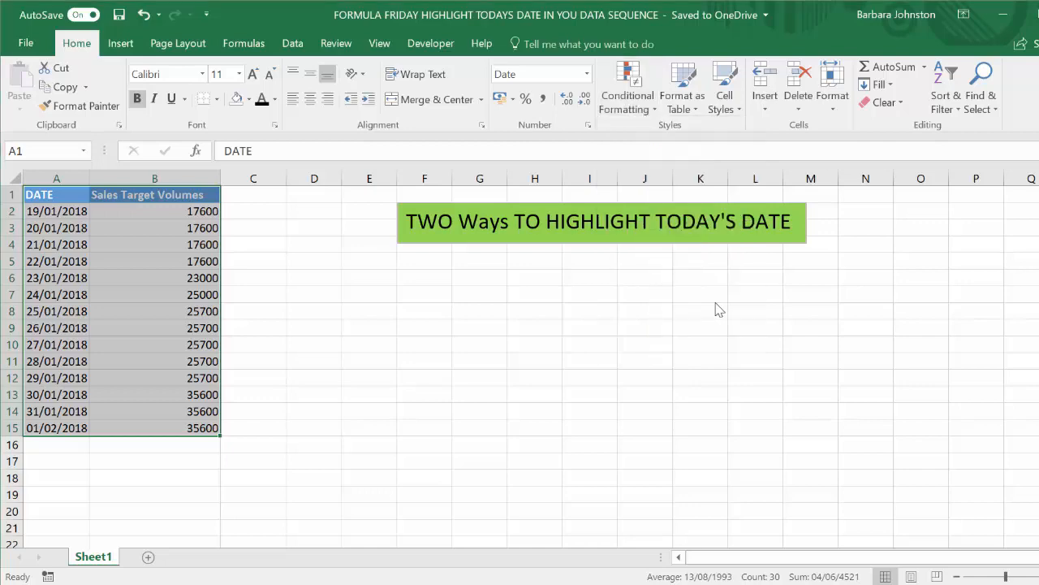
pyautogui.moveTo(282, 66); pyautogui.dragTo(488, 138)
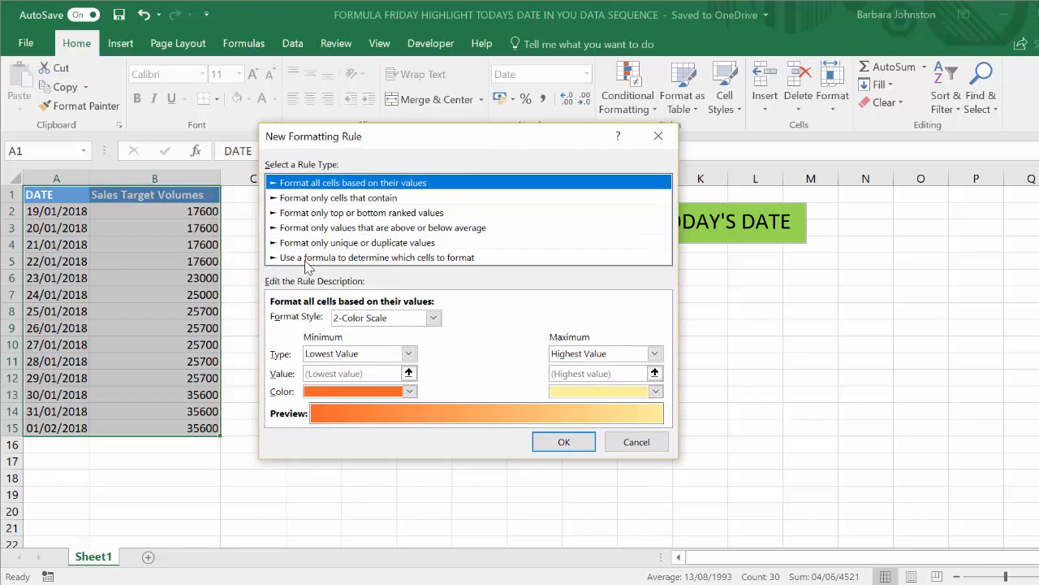
pyautogui.click(373, 258)
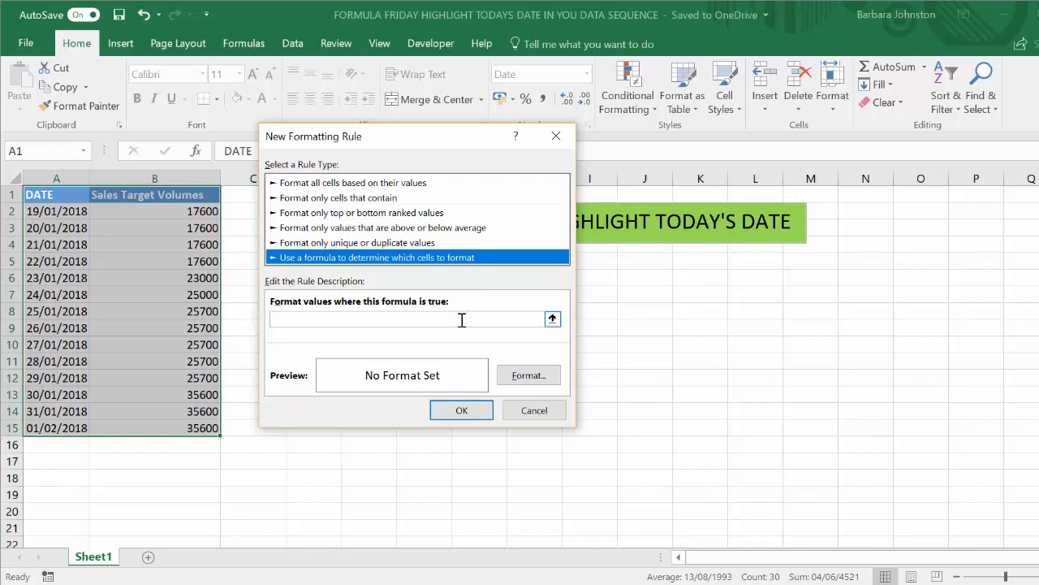
pyautogui.click(459, 317)
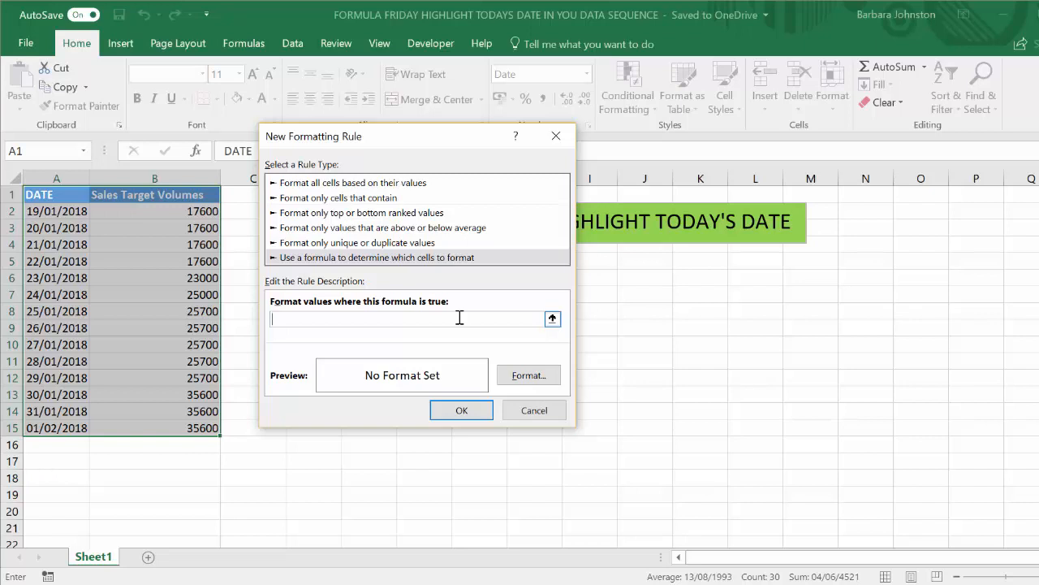
pyautogui.write('=')
pyautogui.press('F4')
pyautogui.press('F4')
pyautogui.write('=TODAY')
# Give the date rule a light green fill and apply it to the selected data
pyautogui.click(534, 378)
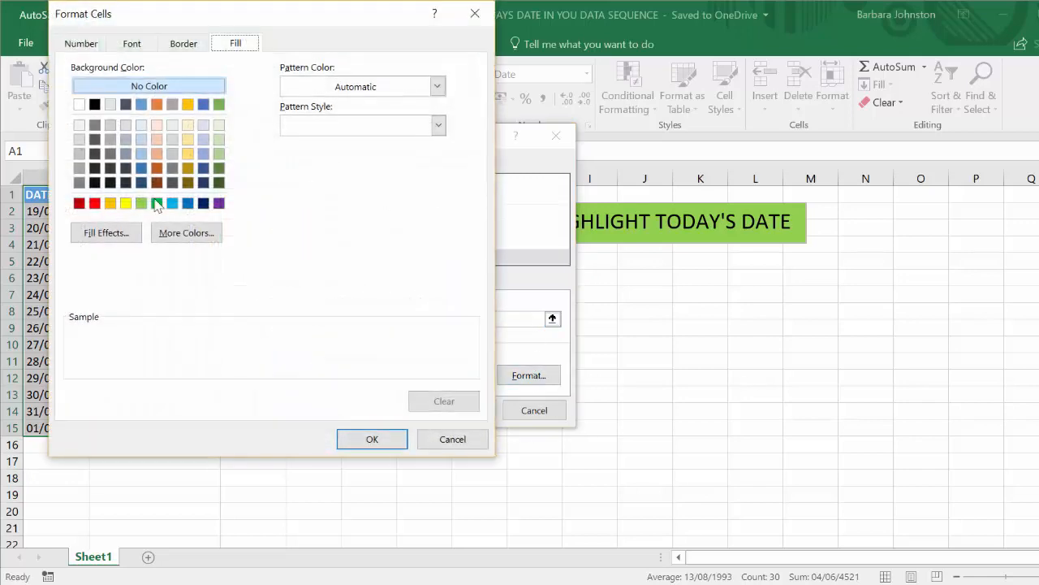
pyautogui.click(142, 203)
pyautogui.click(386, 445)
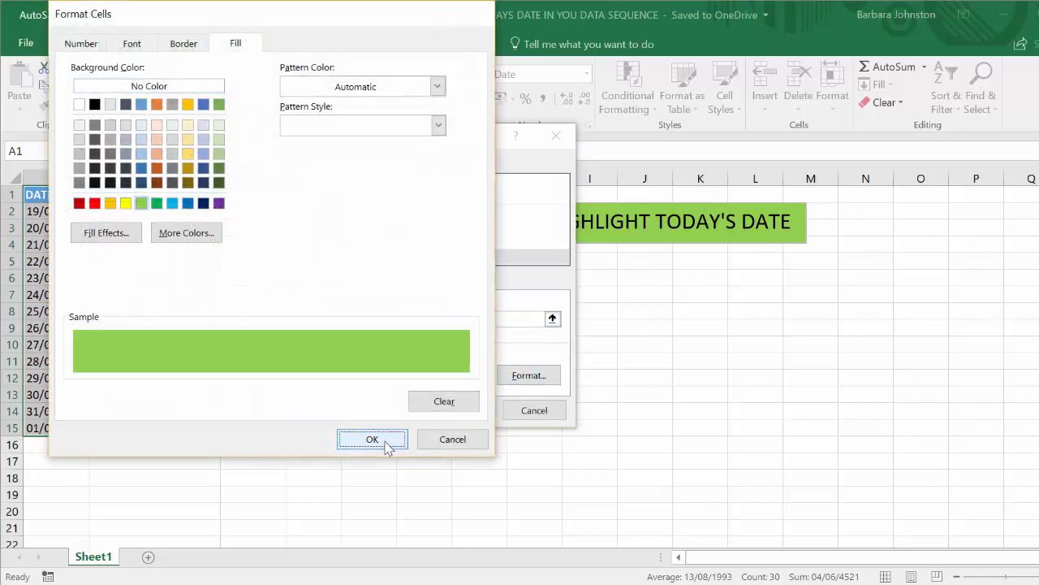
pyautogui.click(462, 411)
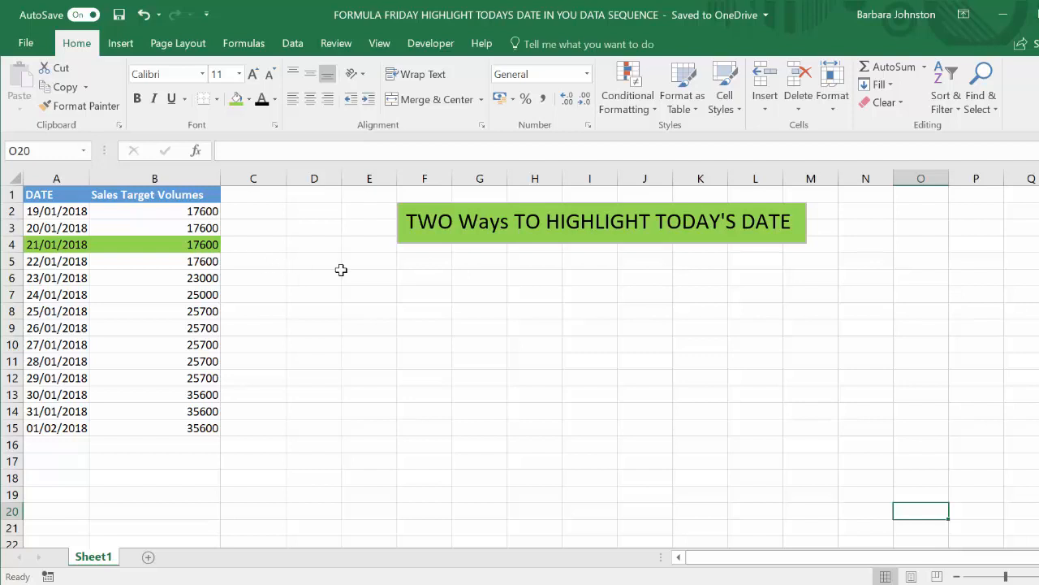
# Insert the Wingdings ticked-box symbol (character code 254) in C2 and fill it down to C15
pyautogui.click(256, 213)
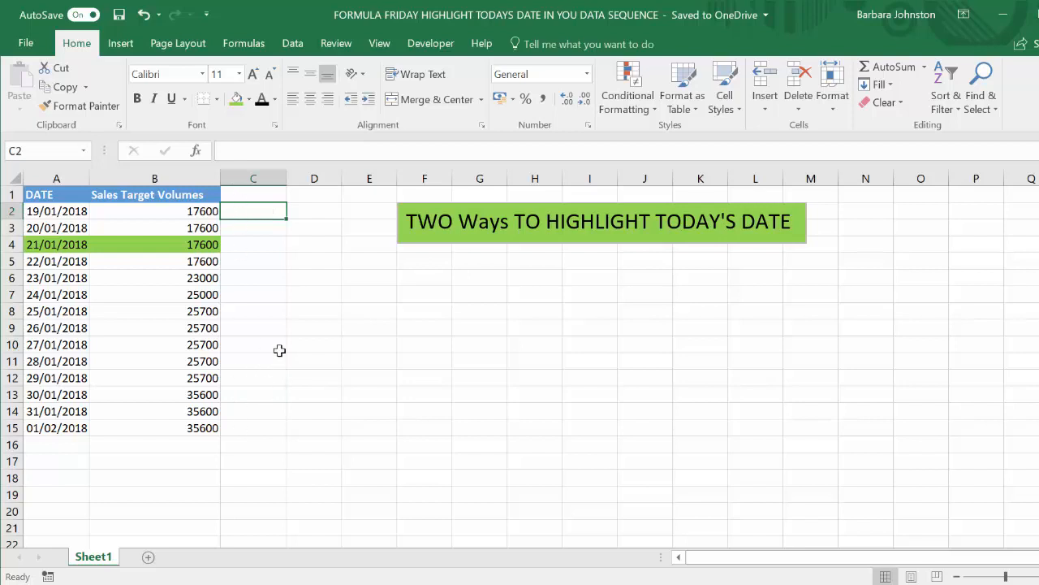
pyautogui.click(121, 47)
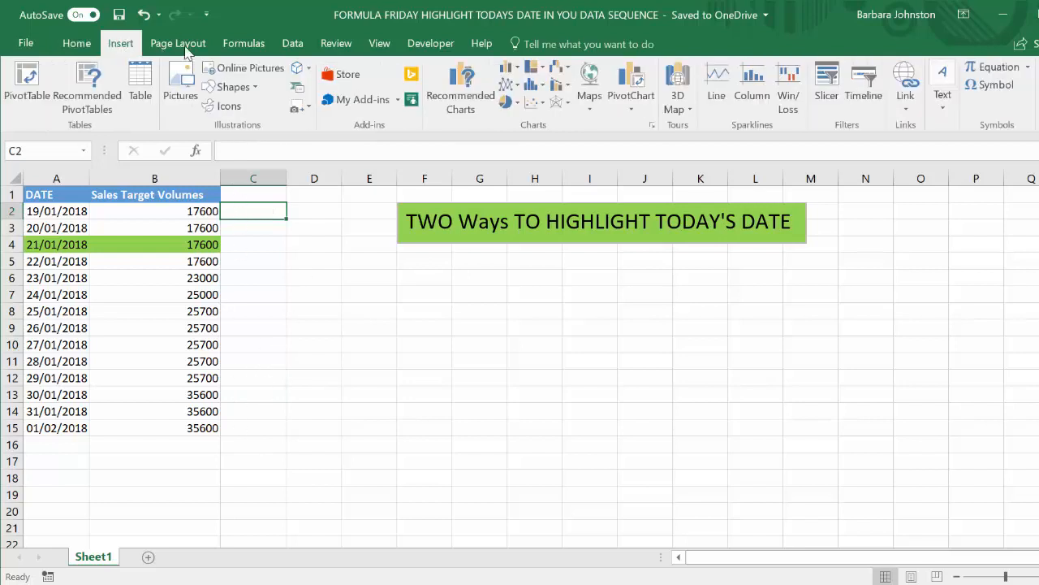
pyautogui.click(994, 85)
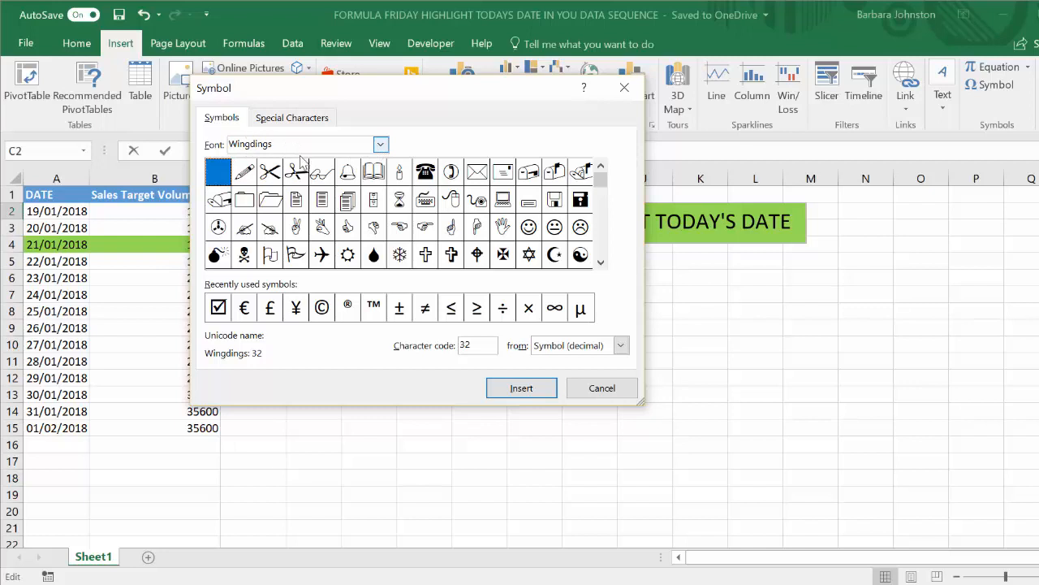
pyautogui.click(219, 308)
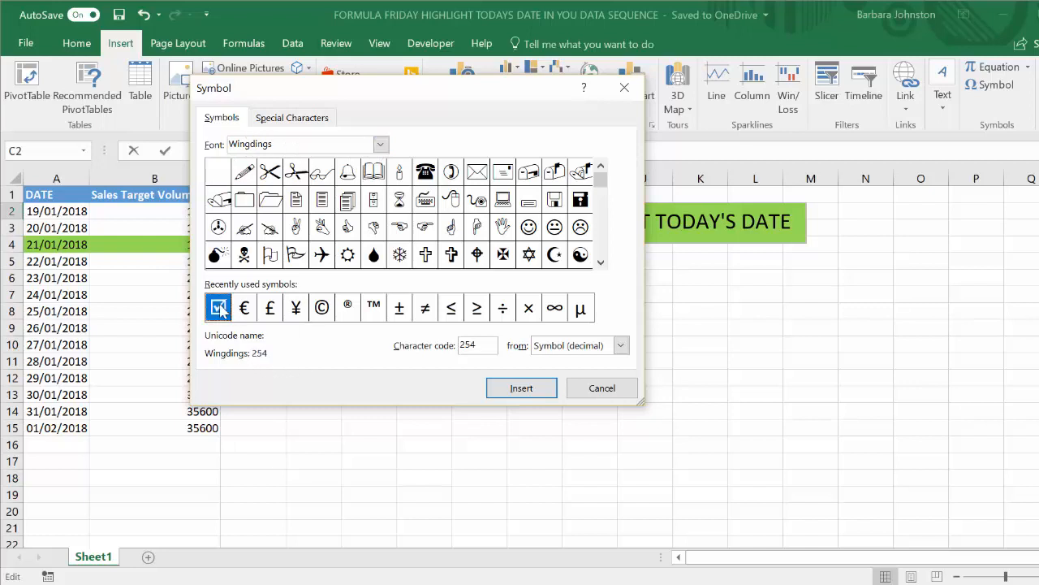
pyautogui.click(523, 391)
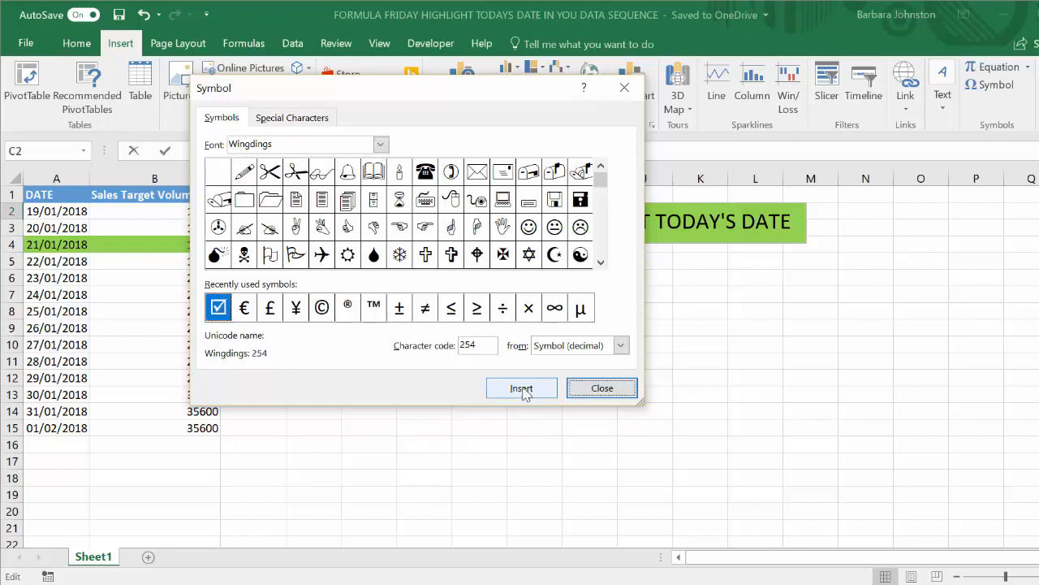
pyautogui.click(602, 388)
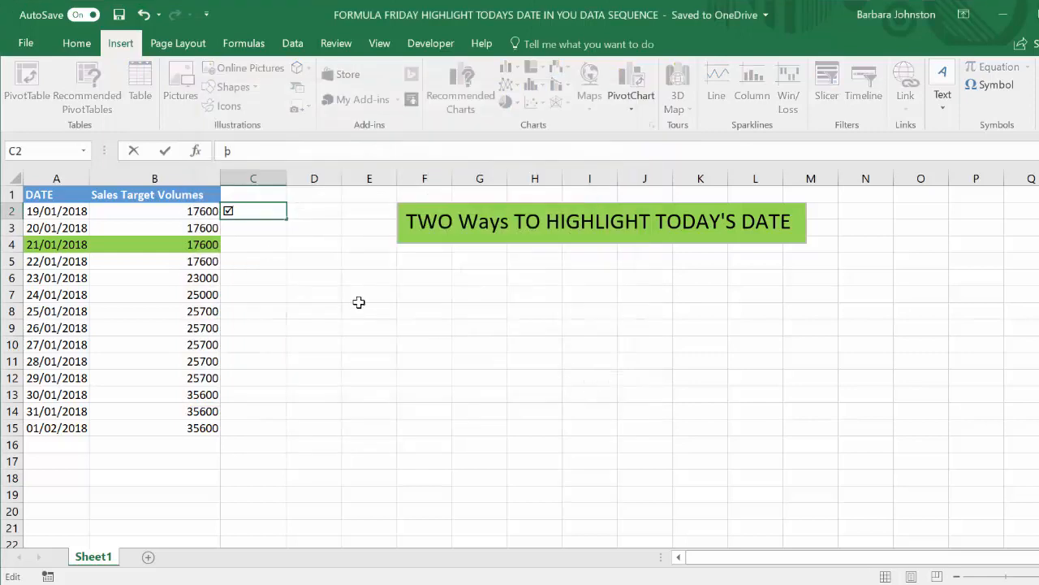
pyautogui.doubleClick(287, 218)
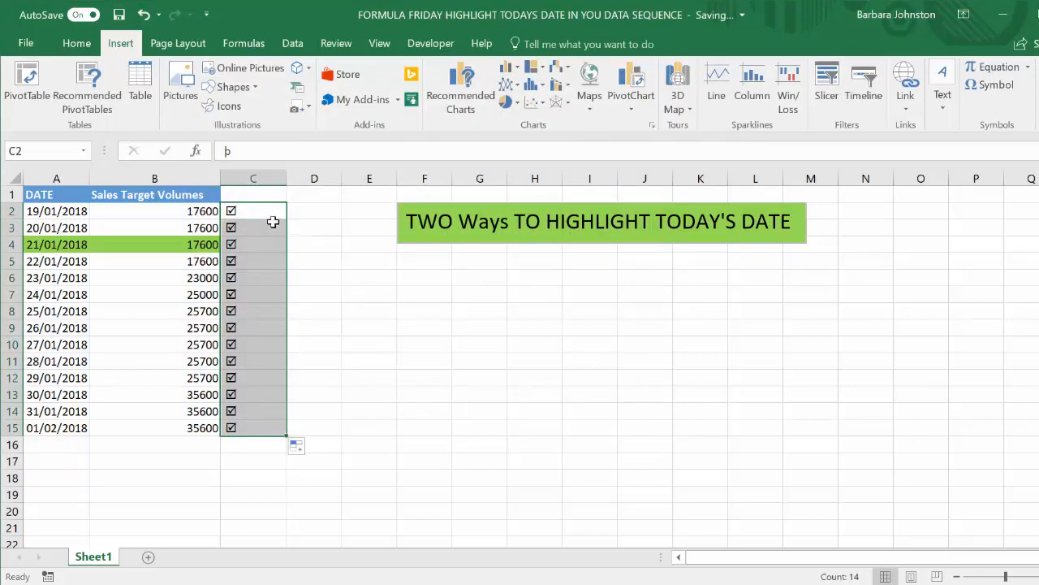
# Set the font colour of the tick symbols in C2:C15 to white
pyautogui.moveTo(272, 215); pyautogui.dragTo(254, 427)
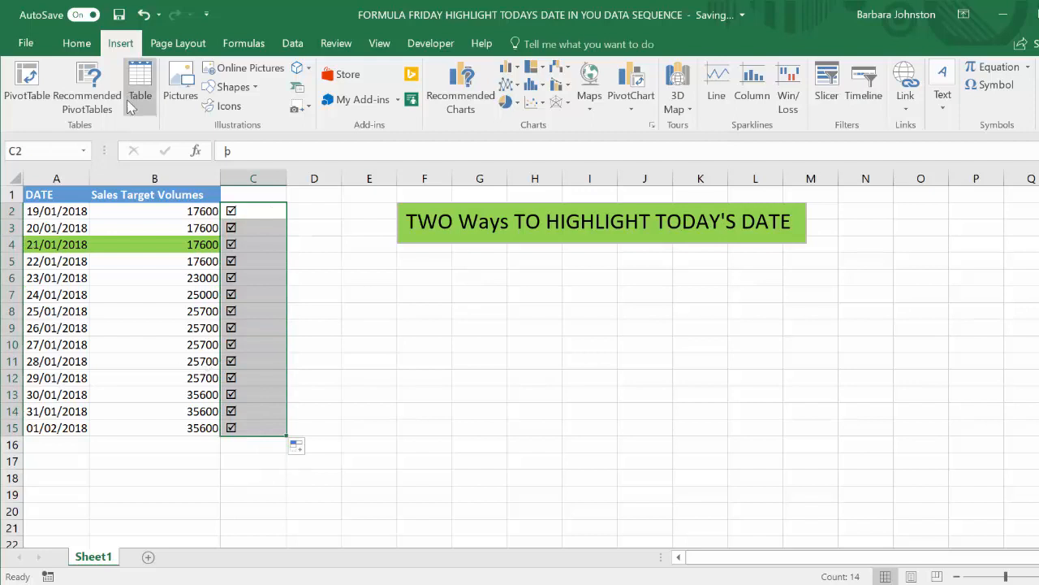
pyautogui.click(76, 43)
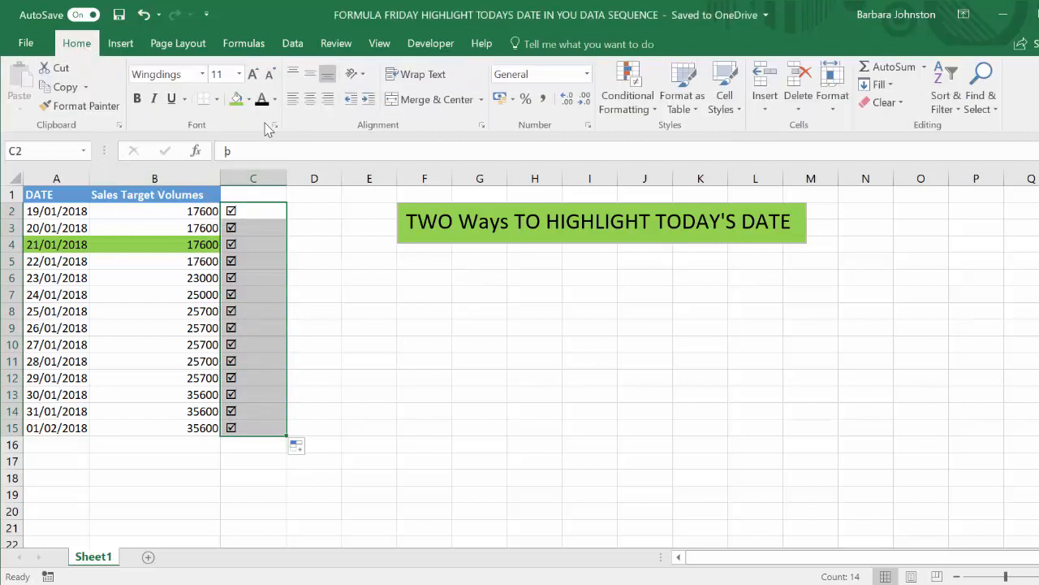
pyautogui.click(274, 98)
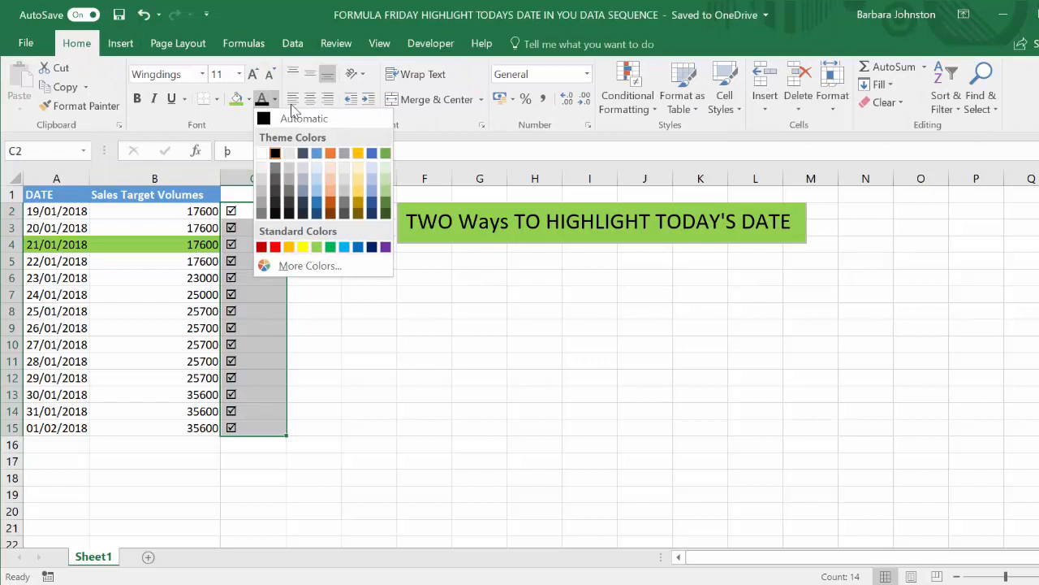
pyautogui.click(265, 154)
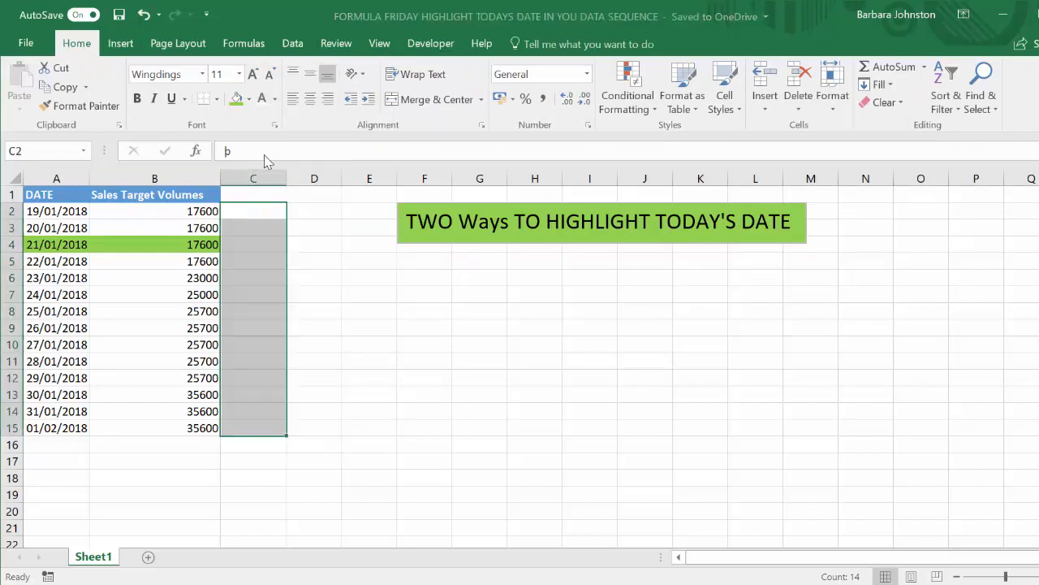
# Check individual cells in column C, from C15 up to C2, for the hidden tick symbol
pyautogui.click(244, 427)
pyautogui.click(245, 411)
pyautogui.click(244, 392)
pyautogui.click(244, 346)
pyautogui.click(248, 311)
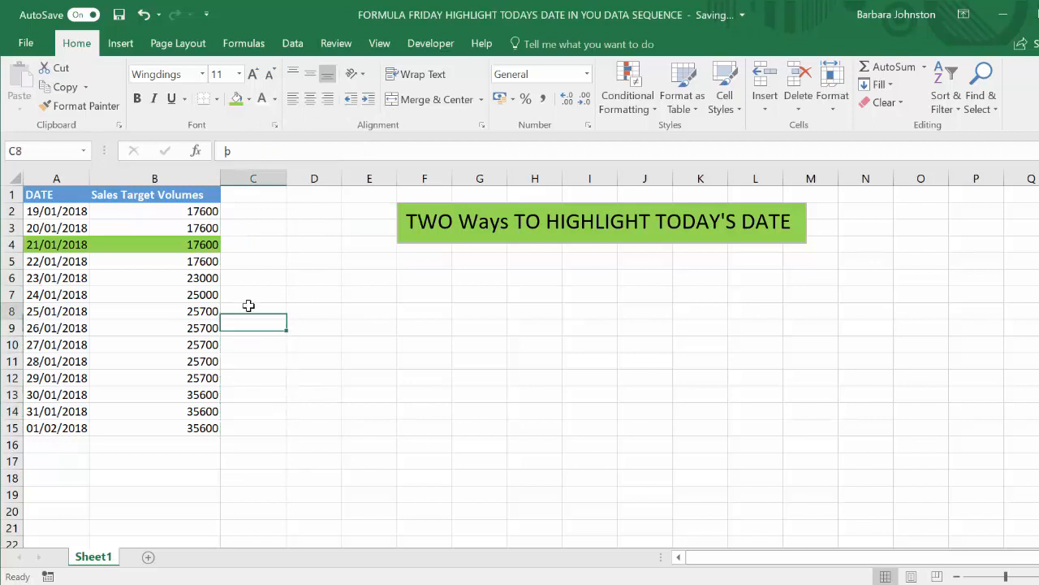
pyautogui.click(248, 261)
pyautogui.click(247, 244)
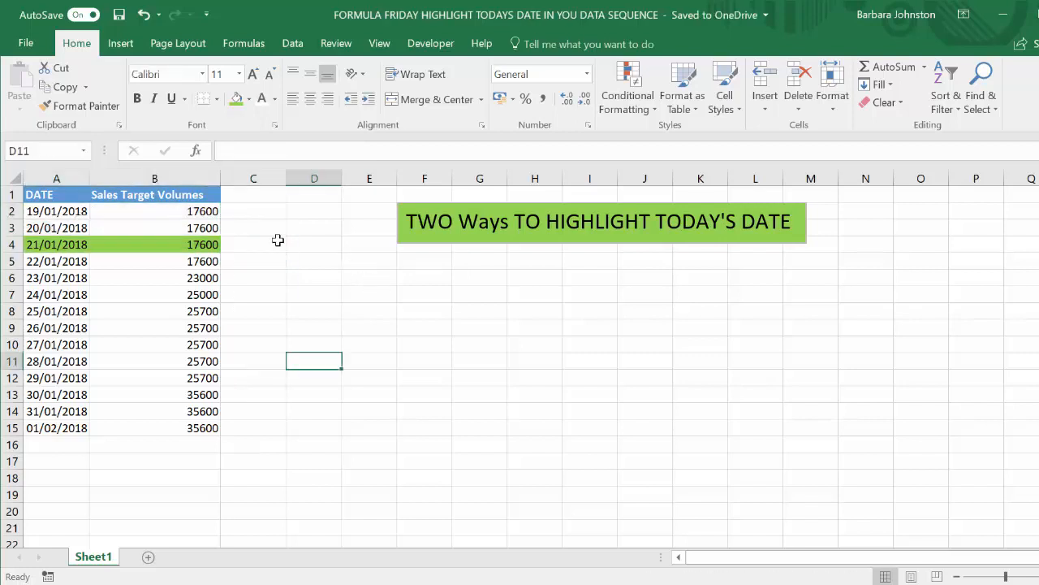
pyautogui.click(246, 212)
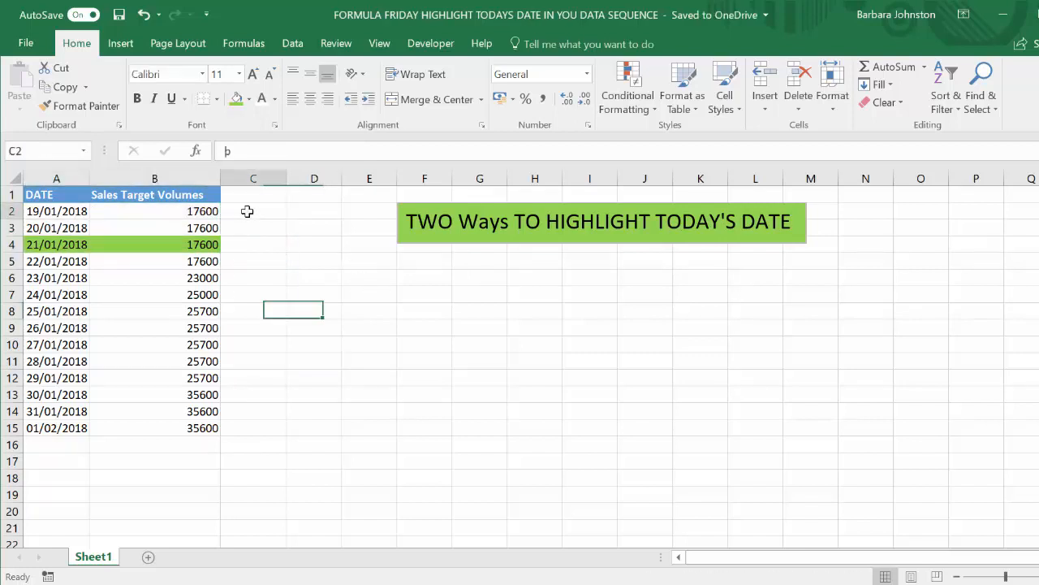
# Start a new conditional formatting rule for C2:C15 that uses a formula to determine which cells to format
pyautogui.moveTo(246, 211); pyautogui.dragTo(247, 429)
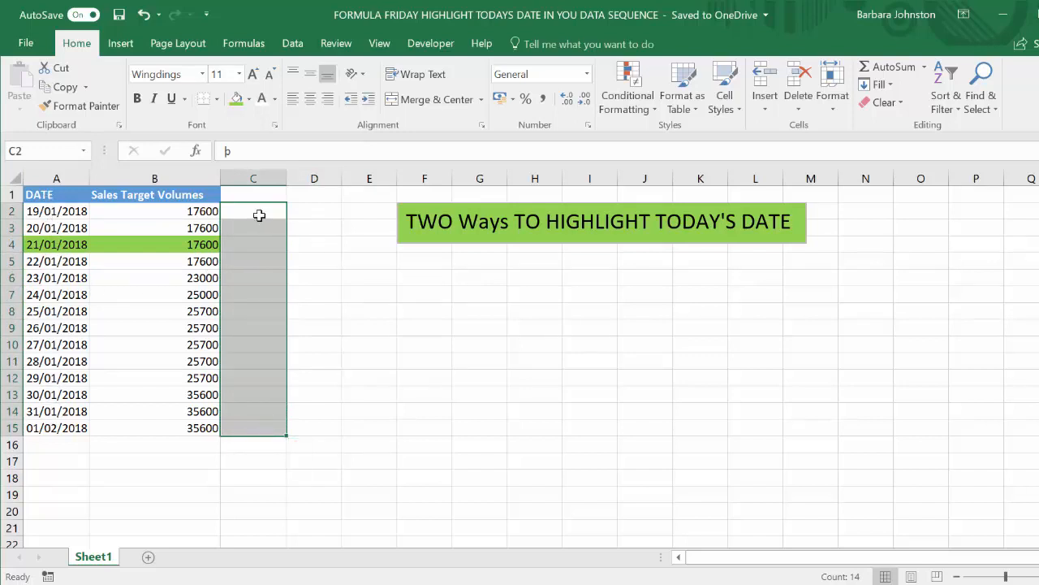
pyautogui.moveTo(258, 212); pyautogui.dragTo(249, 429)
pyautogui.click(644, 109)
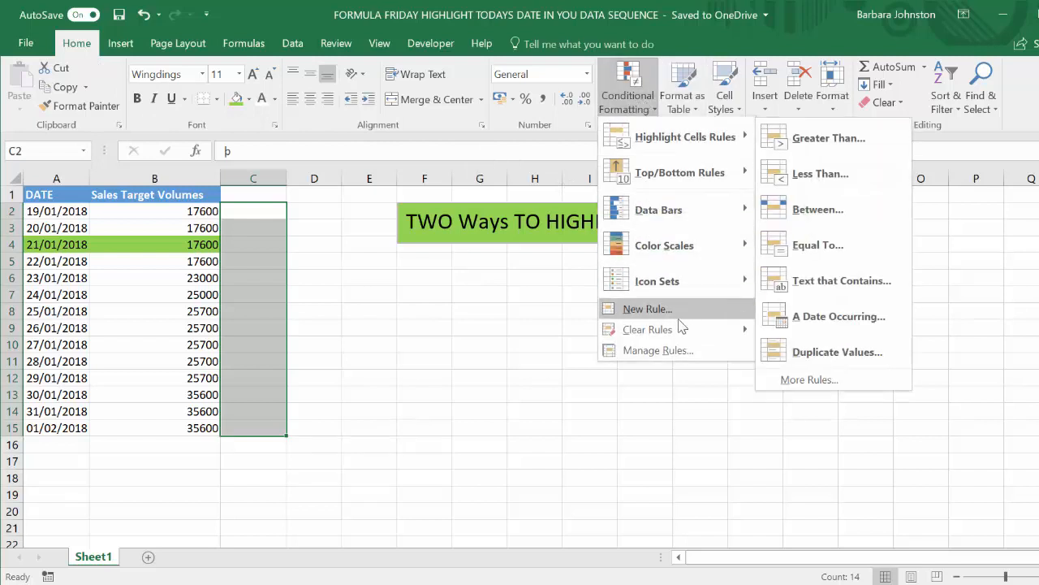
pyautogui.moveTo(679, 331)
pyautogui.click(650, 308)
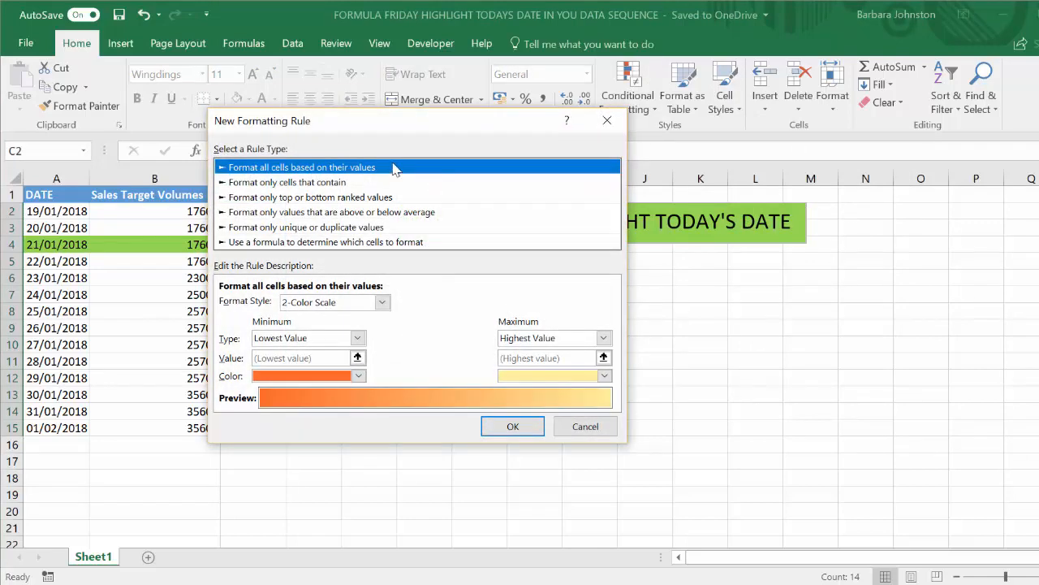
pyautogui.click(378, 242)
pyautogui.moveTo(368, 125); pyautogui.dragTo(475, 233)
pyautogui.click(438, 412)
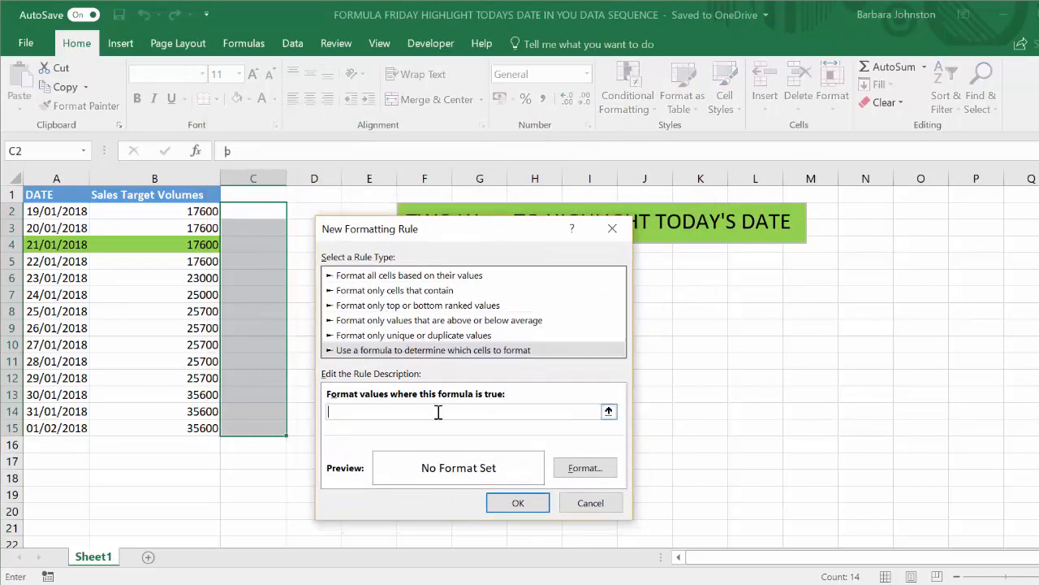
# Enter =$A2=TODAY() as the formula of the tick column's formatting rule
pyautogui.write('=A244')
pyautogui.press('BackSpace')
pyautogui.press('BackSpace')
pyautogui.write('2')
pyautogui.press('F4')
pyautogui.press('F4')
pyautogui.press('F4')
pyautogui.write('=TODAY()')
# Set the rule's font colour to Automatic and apply the rule to the tick symbols in C2:C15
pyautogui.click(583, 471)
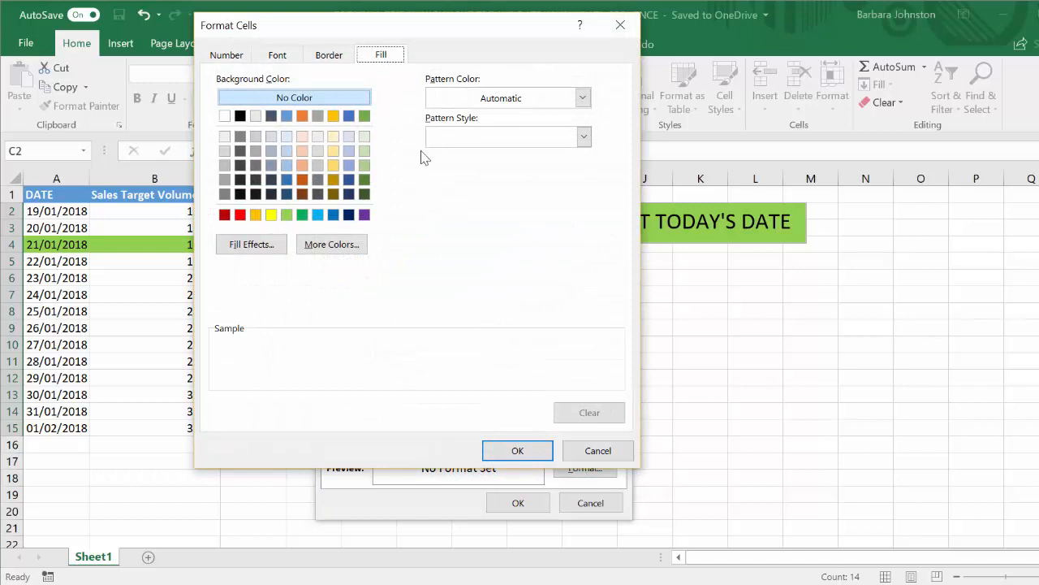
pyautogui.click(280, 58)
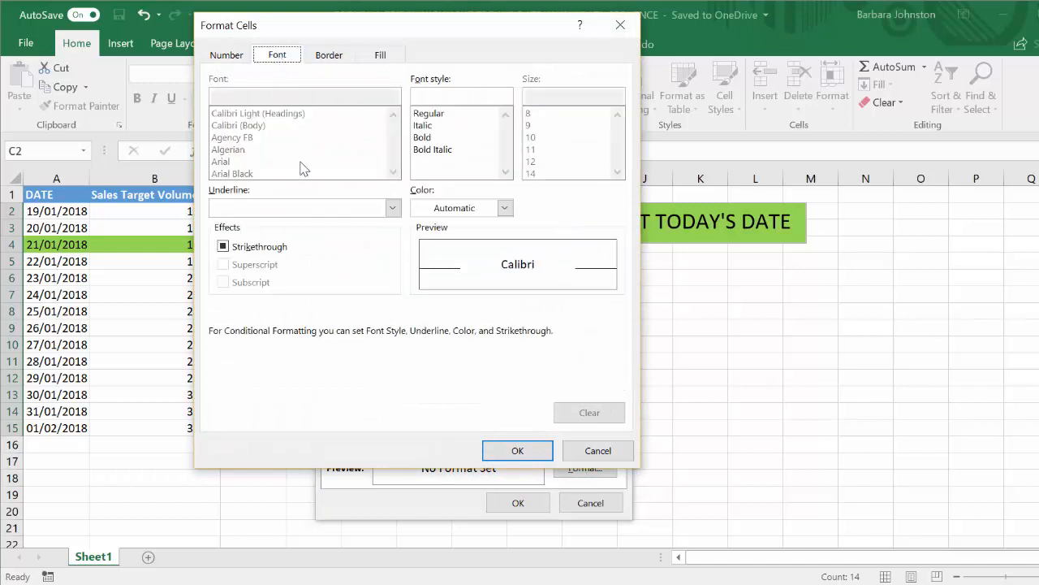
pyautogui.click(504, 208)
pyautogui.click(455, 232)
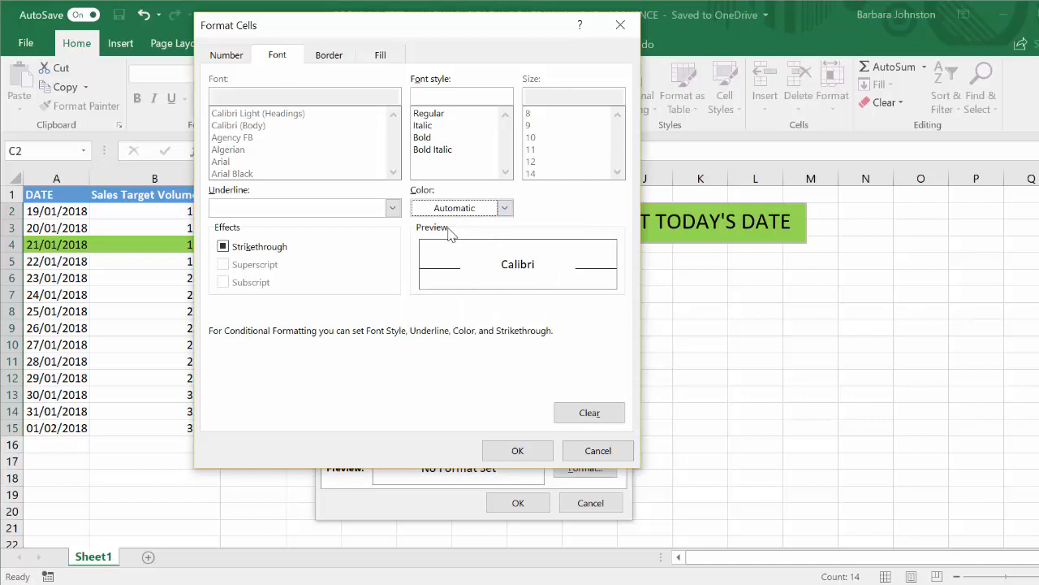
pyautogui.click(504, 451)
pyautogui.click(518, 502)
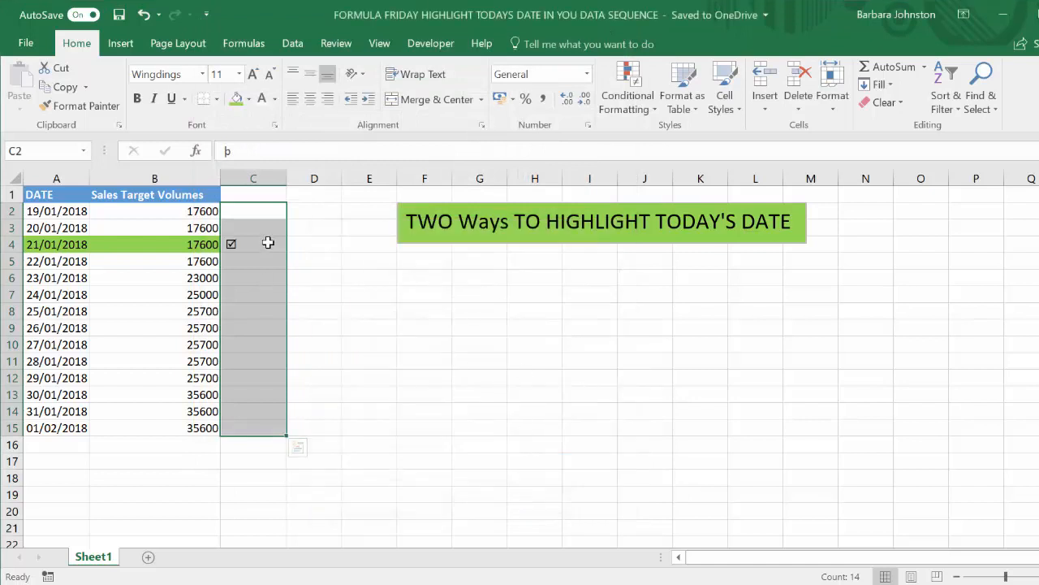
pyautogui.click(268, 243)
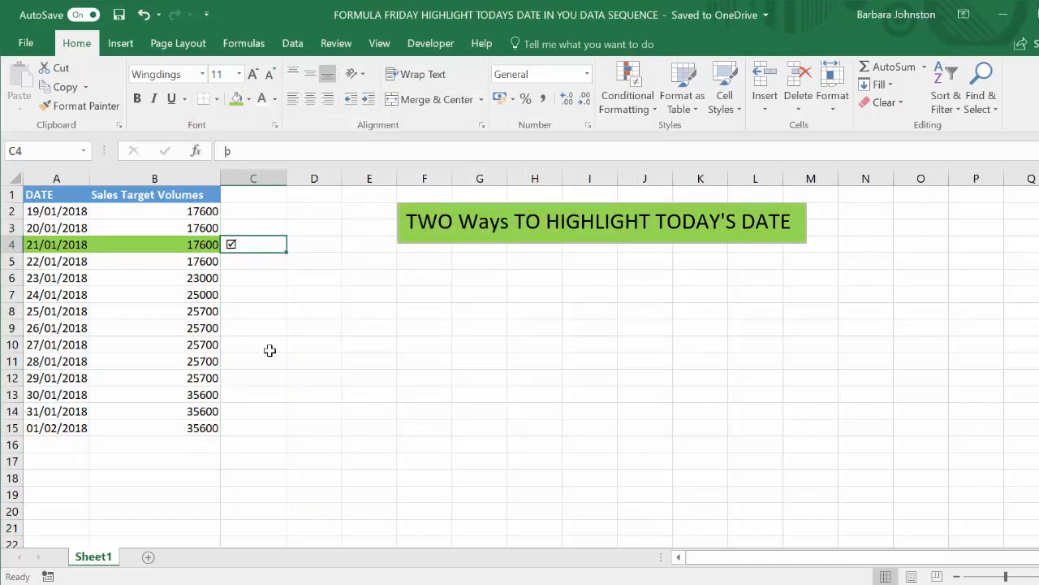